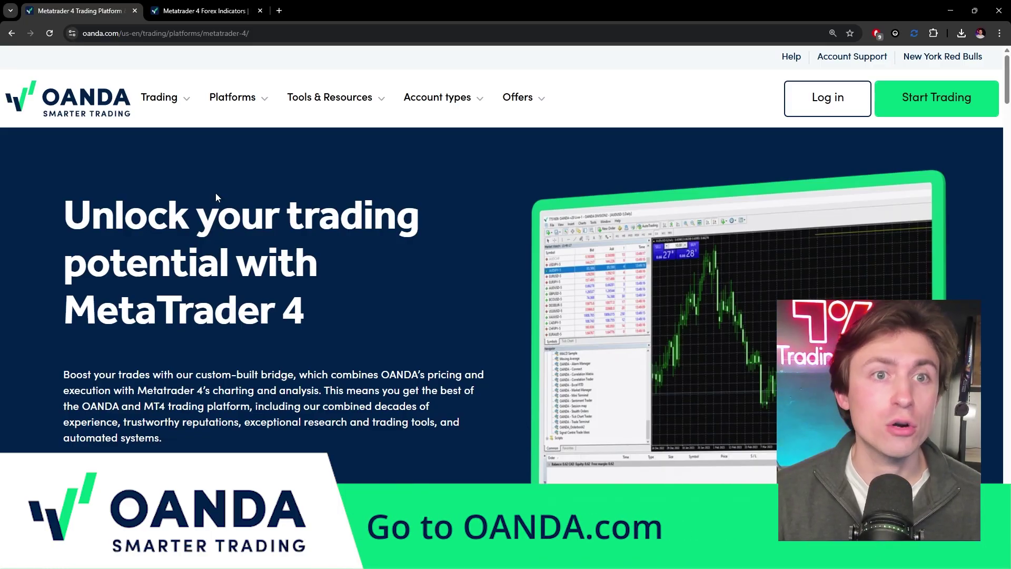
# Open the Platforms mega-menu in the OANDA website's top navigation bar.
pyautogui.moveTo(232, 106)
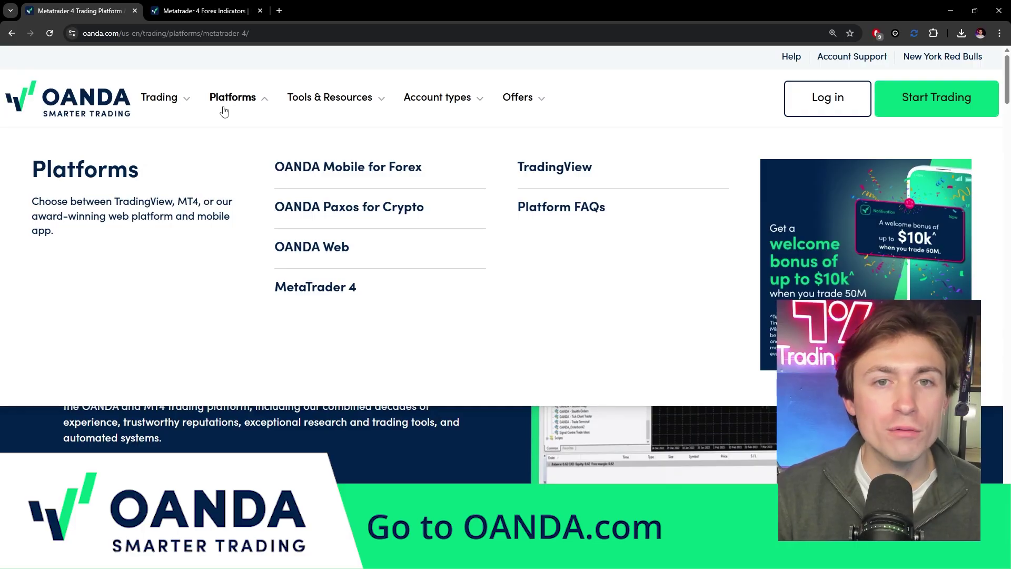
# Open the MetaTrader 4 platform page and scroll through its features and back to the top.
pyautogui.click(315, 287)
pyautogui.scroll(-1, 239, 240)
pyautogui.scroll(-2, 257, 275)
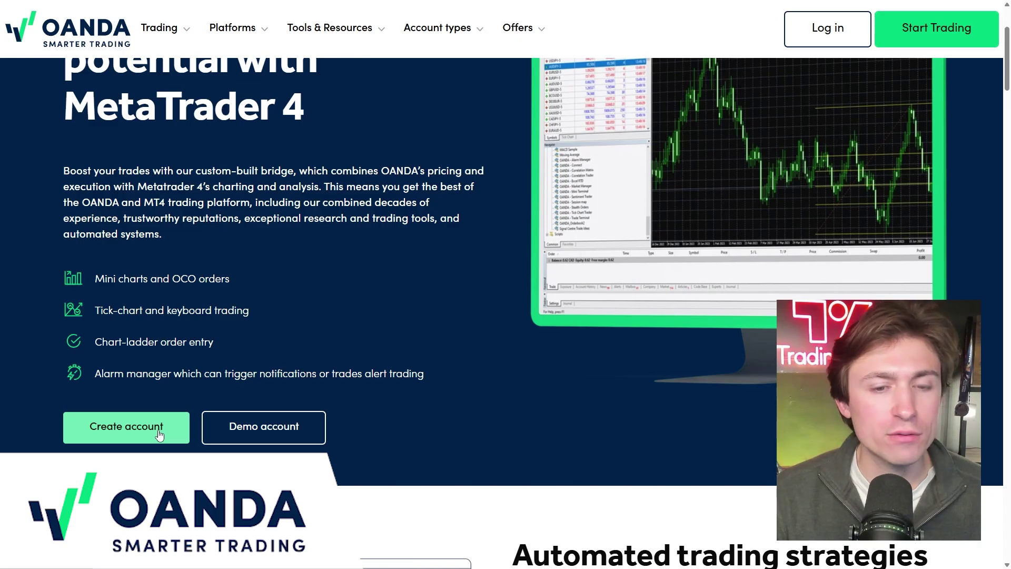
pyautogui.scroll(2, 267, 297)
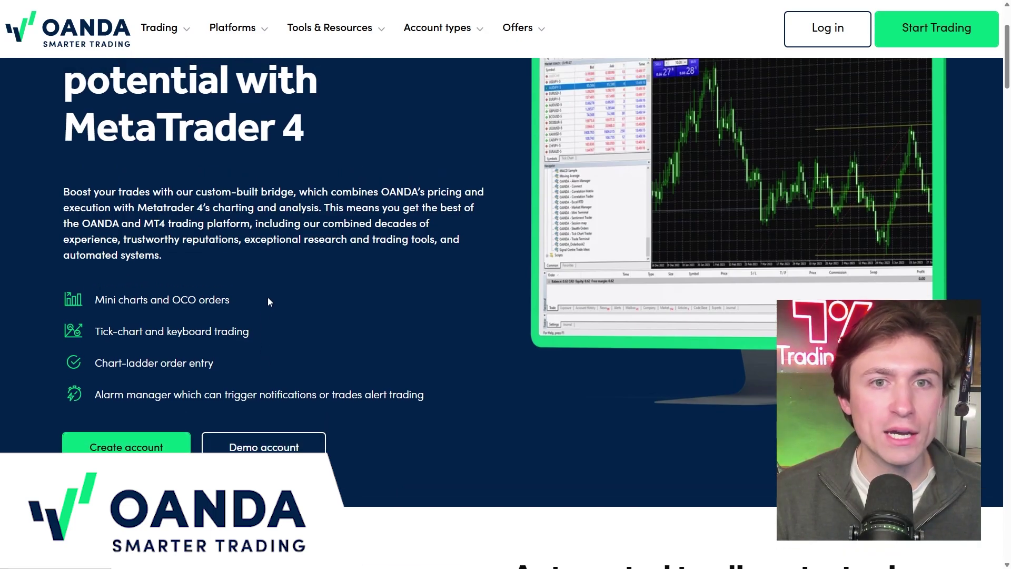
pyautogui.scroll(1, 267, 271)
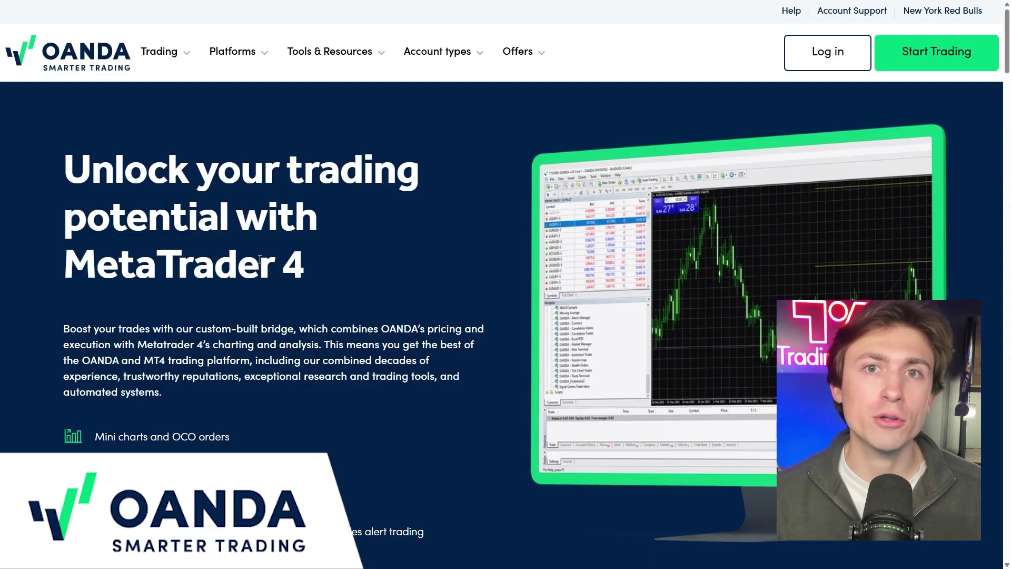
pyautogui.click(220, 54)
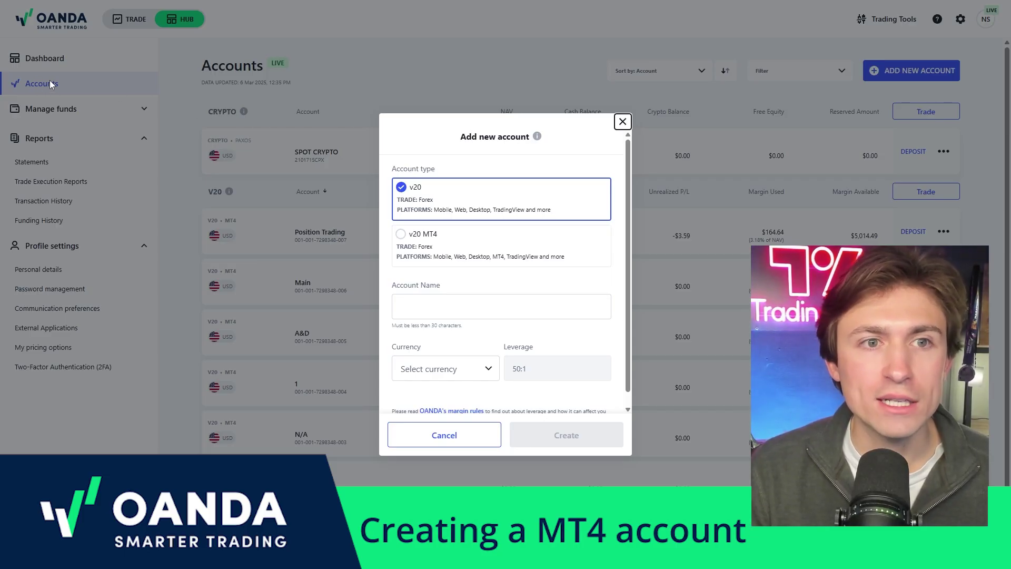
# Select the v20 MT4 account type in the Add new account dialog and review the form fields.
pyautogui.click(400, 235)
pyautogui.scroll(-1, 463, 255)
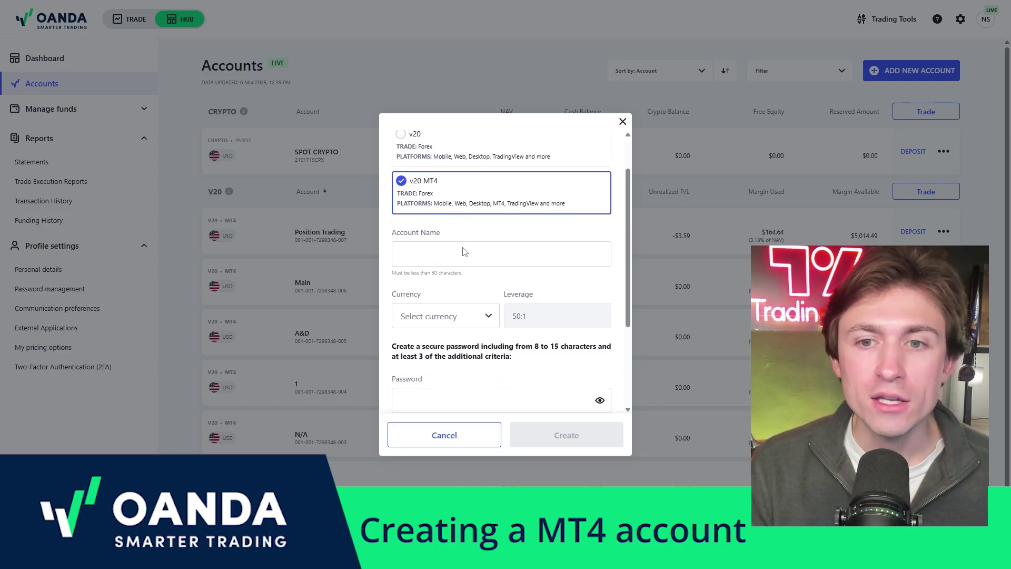
pyautogui.scroll(-2, 474, 228)
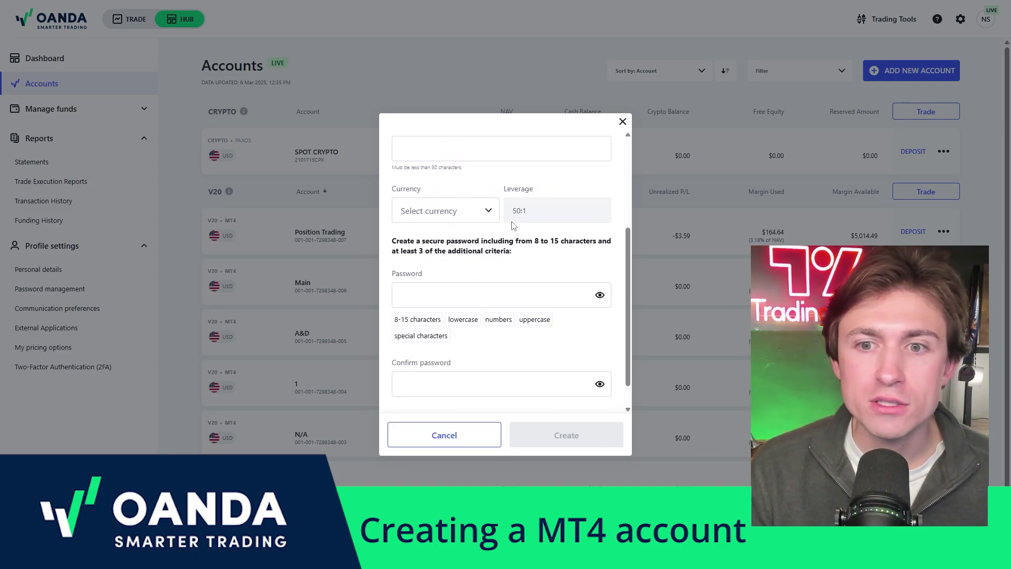
pyautogui.scroll(-1, 496, 258)
pyautogui.scroll(2, 469, 250)
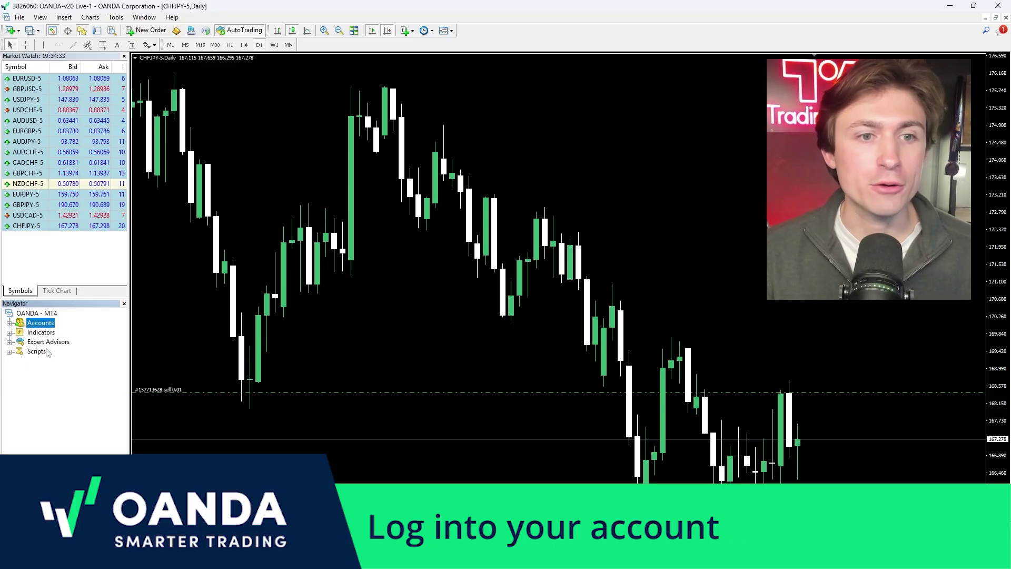
pyautogui.rightClick(45, 325)
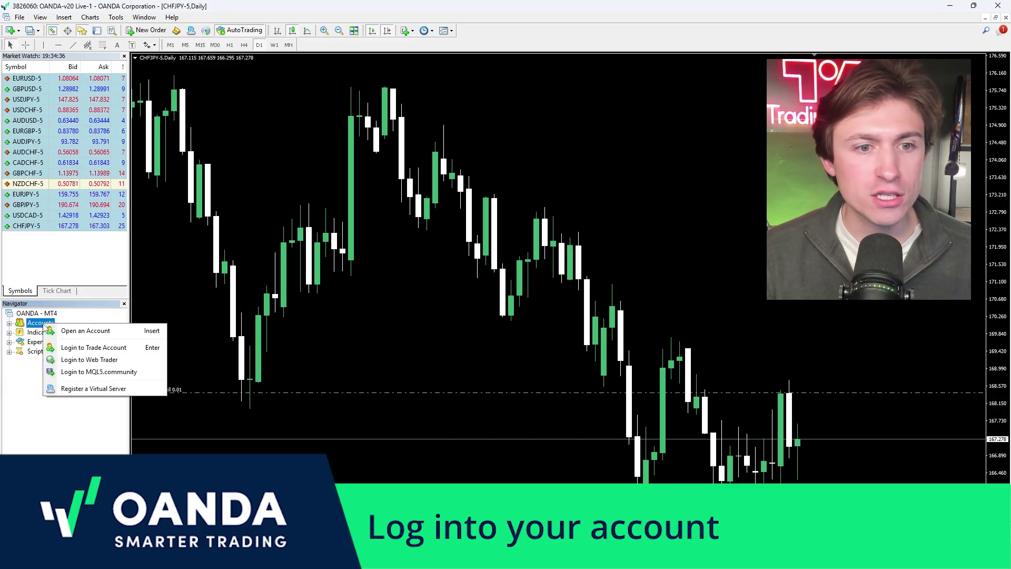
pyautogui.click(21, 404)
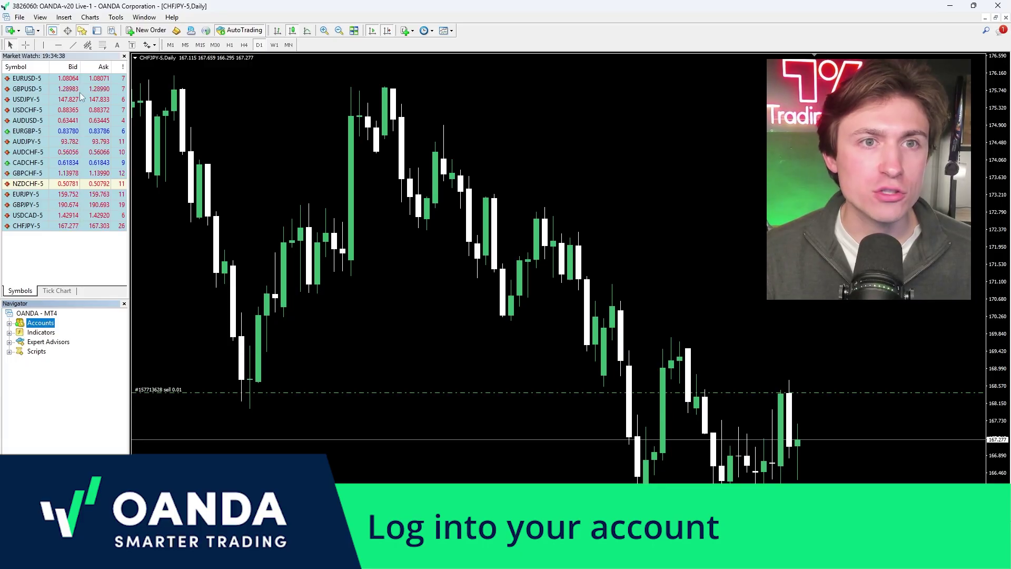
pyautogui.click(83, 31)
pyautogui.click(83, 30)
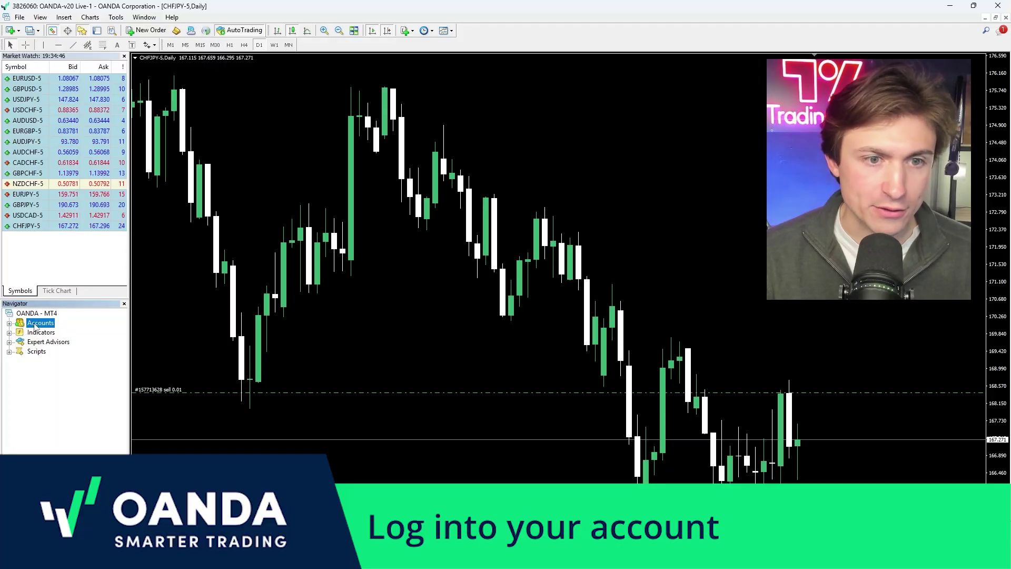
# Choose Login to Trade Account from MetaTrader 4's File menu.
pyautogui.click(20, 17)
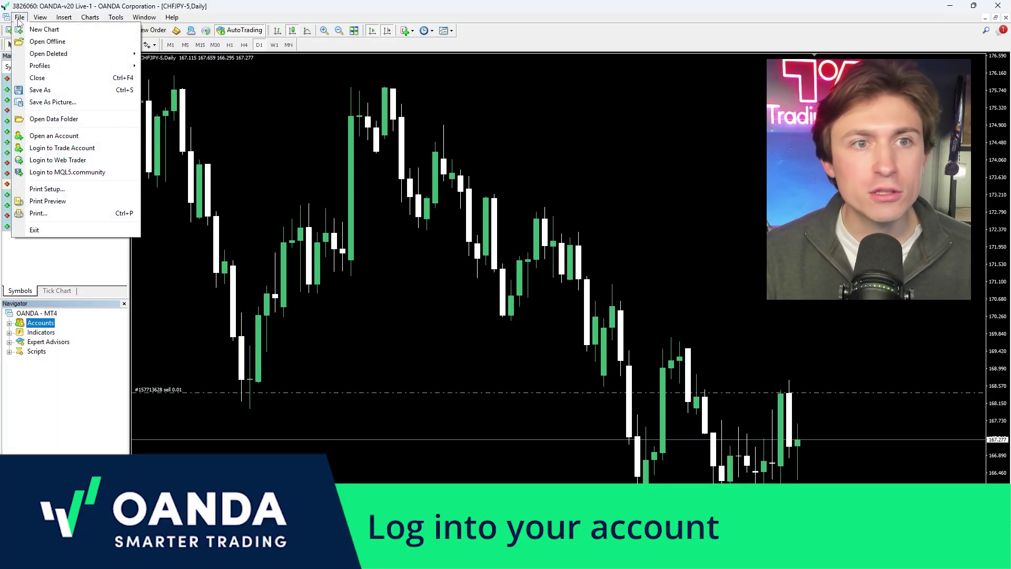
pyautogui.click(47, 147)
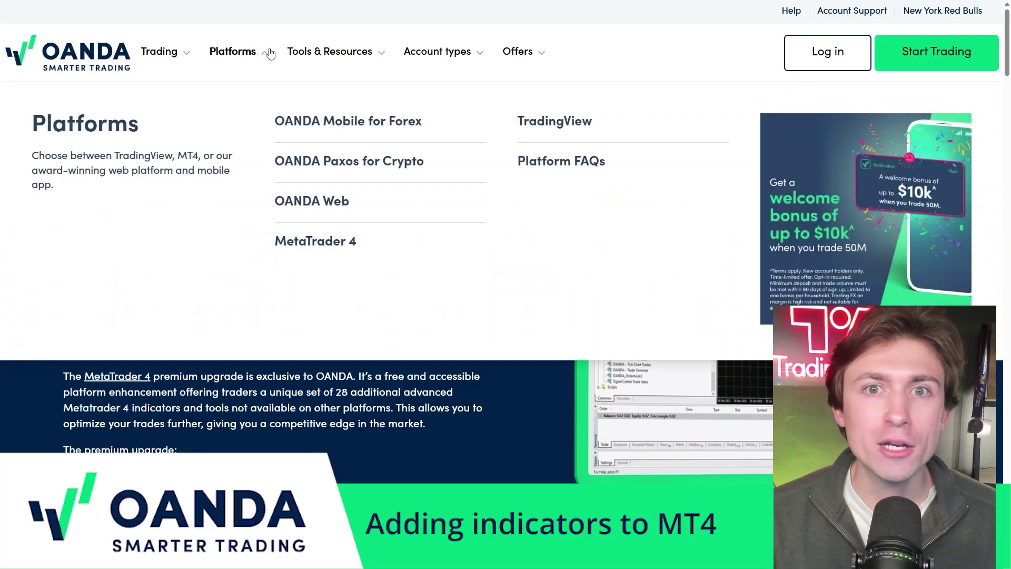
pyautogui.moveTo(296, 51)
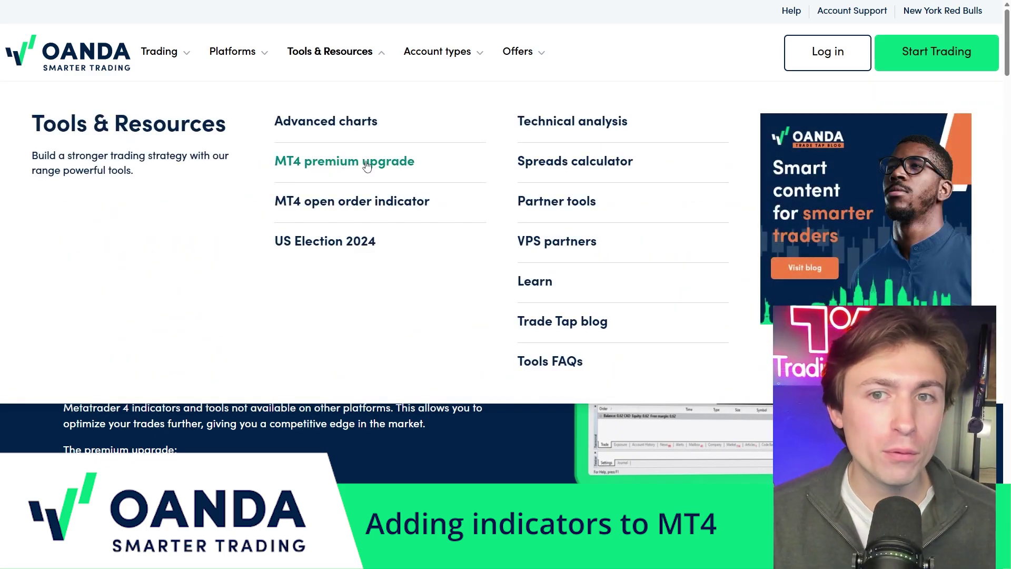
pyautogui.scroll(-1, 183, 182)
pyautogui.scroll(1, 184, 182)
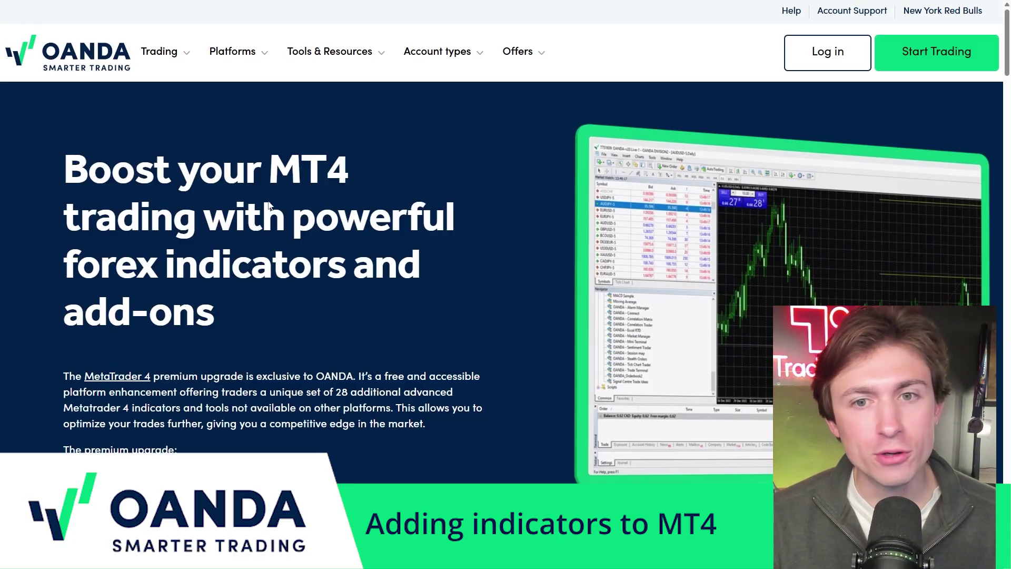
pyautogui.scroll(-3, 232, 237)
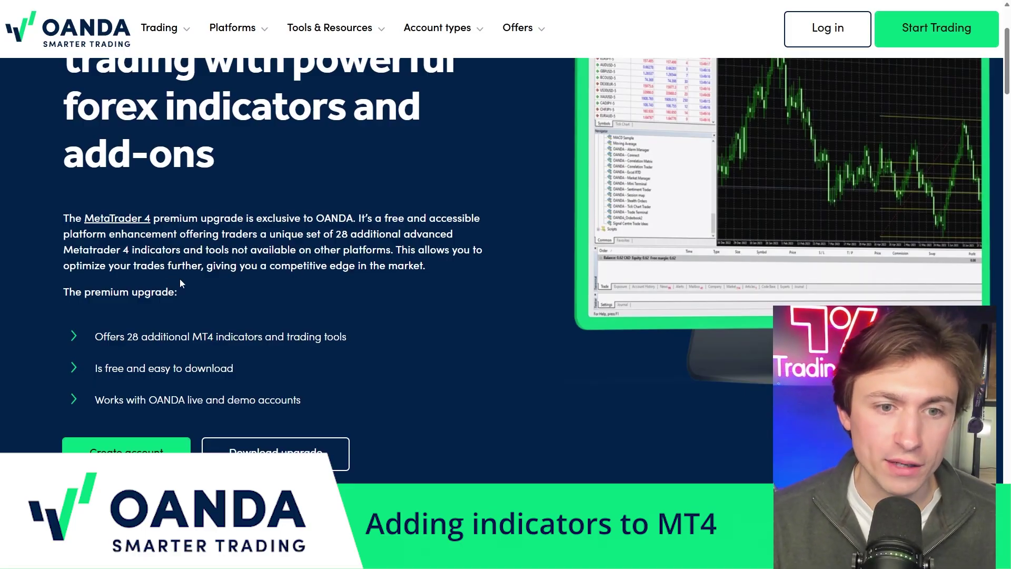
pyautogui.moveTo(116, 336); pyautogui.dragTo(214, 337)
pyautogui.tripleClick(276, 338)
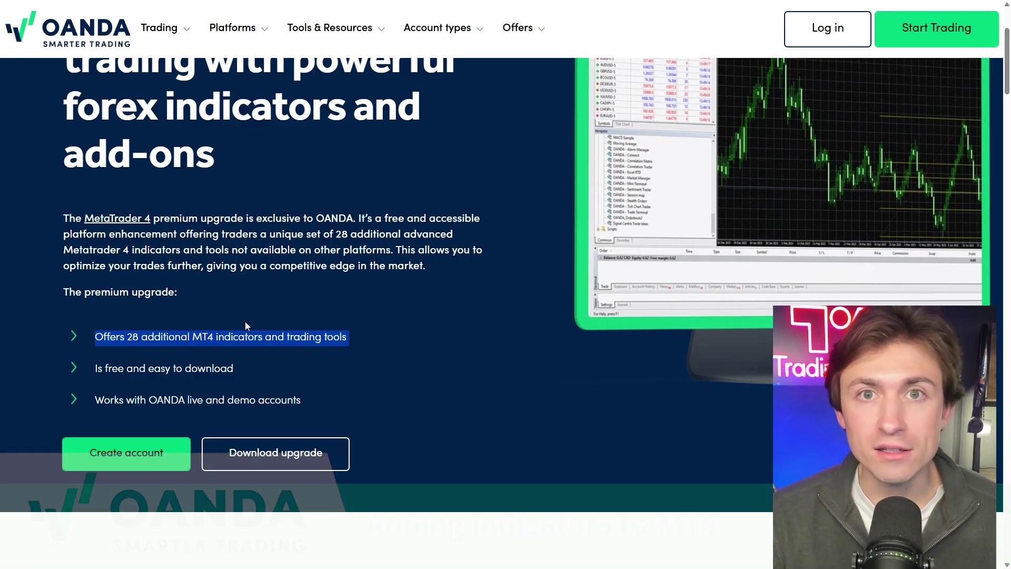
pyautogui.tripleClick(119, 367)
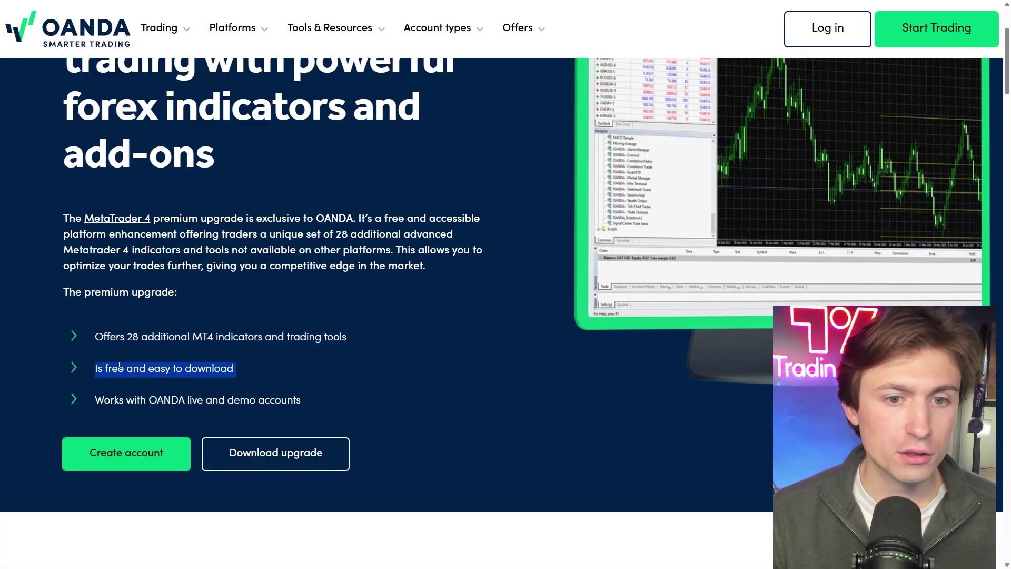
pyautogui.click(132, 389)
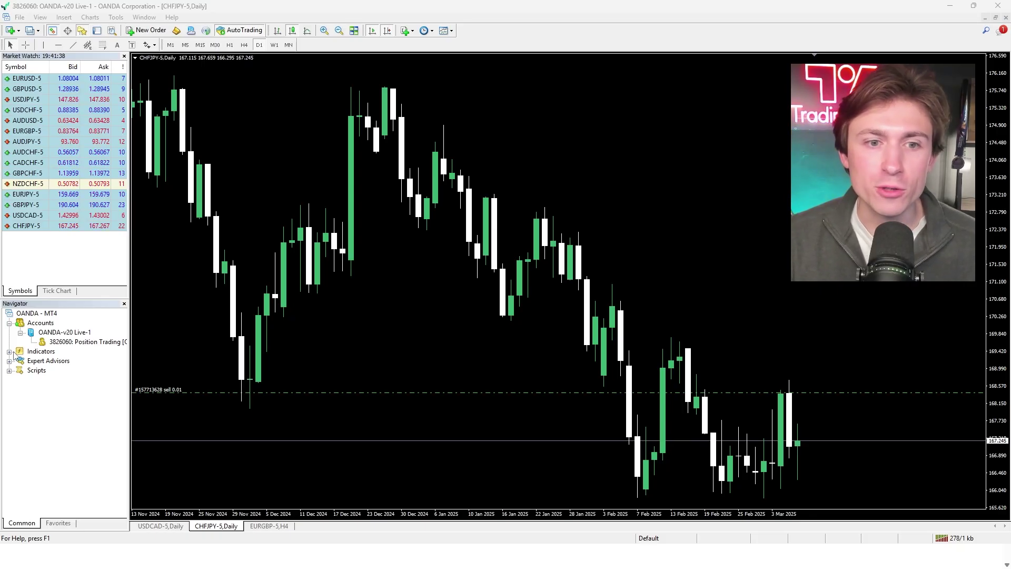
# Expand Indicators in the Navigator and scroll through the installed Oanda indicators.
pyautogui.click(9, 351)
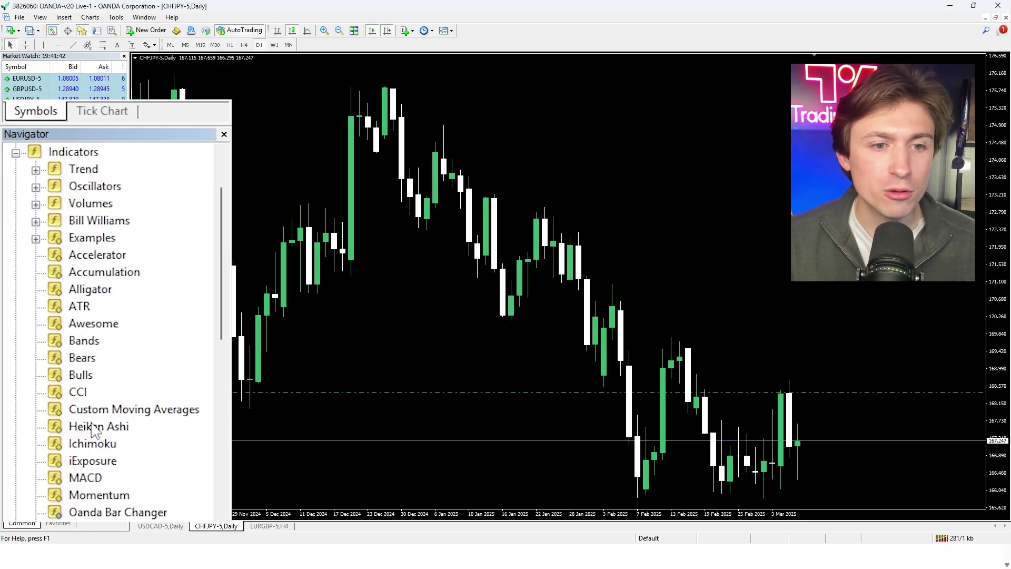
pyautogui.scroll(-5, 95, 430)
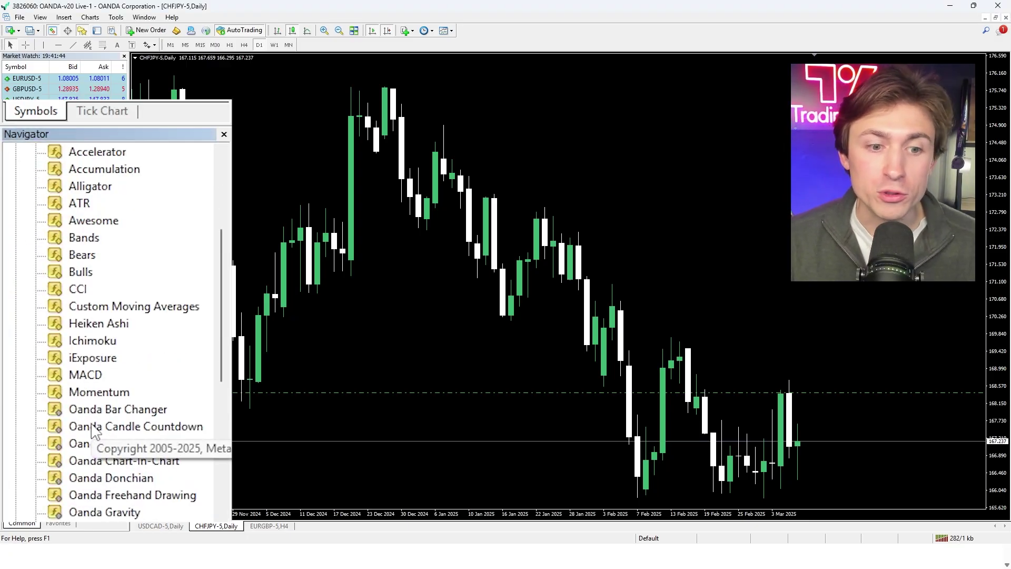
pyautogui.scroll(-1, 95, 430)
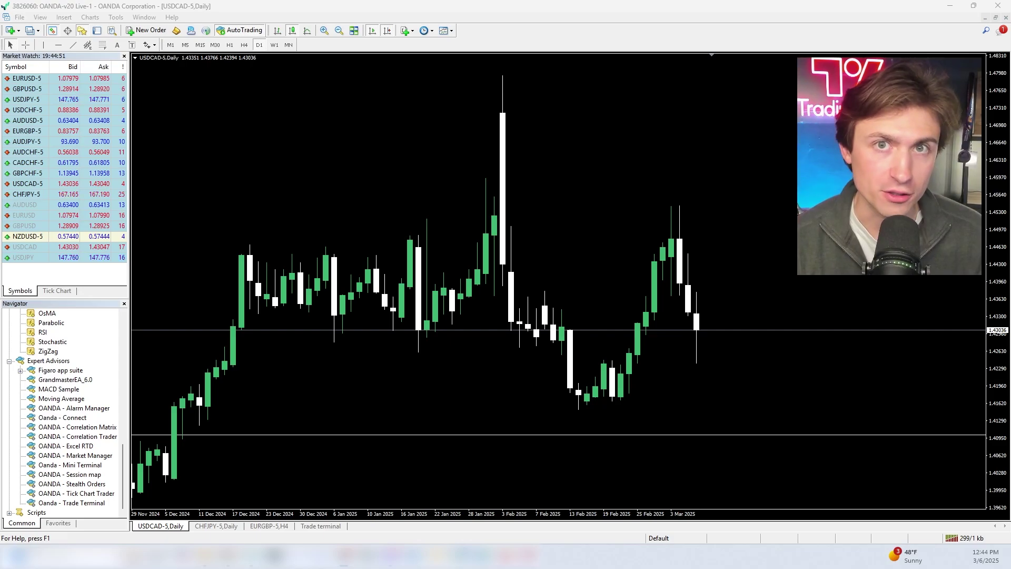
# Launch an OANDA Expert Advisor on the USDCAD chart and nudge the Alarm Manager window down-right.
pyautogui.doubleClick(71, 503)
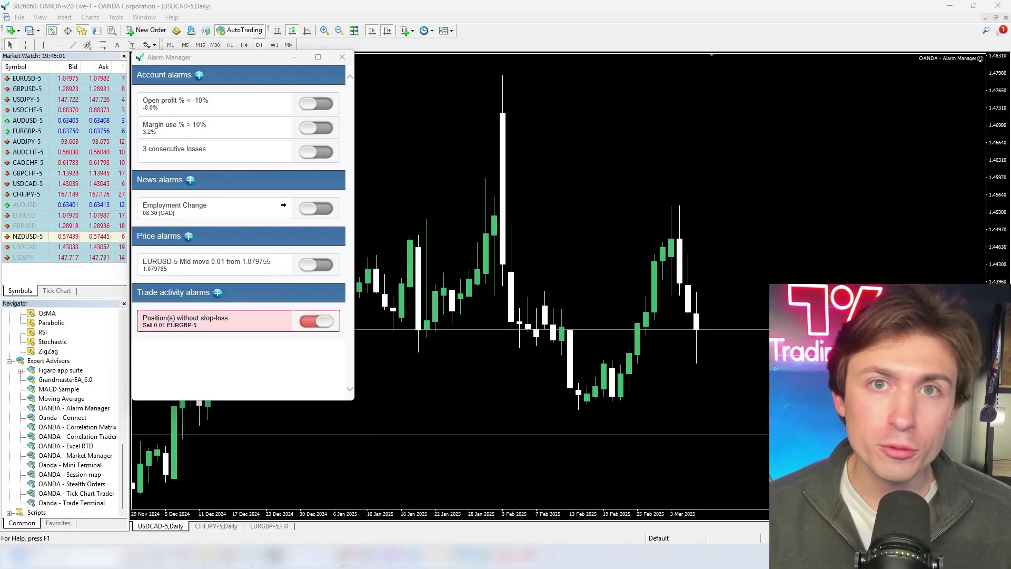
pyautogui.moveTo(201, 58); pyautogui.dragTo(215, 68)
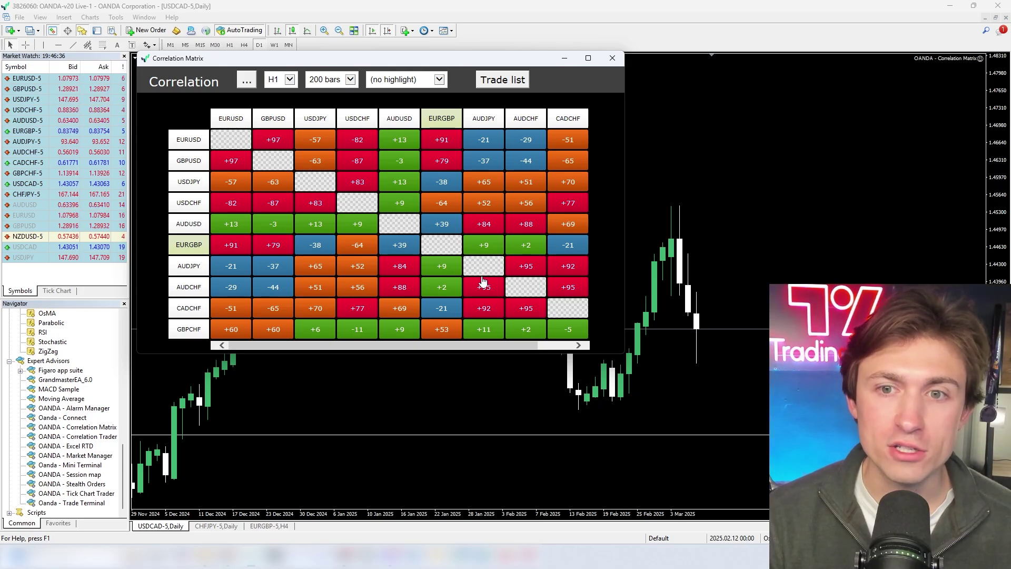
# Switch the Correlation Matrix to D1, going from 1000 bars to 100 bars.
pyautogui.click(350, 78)
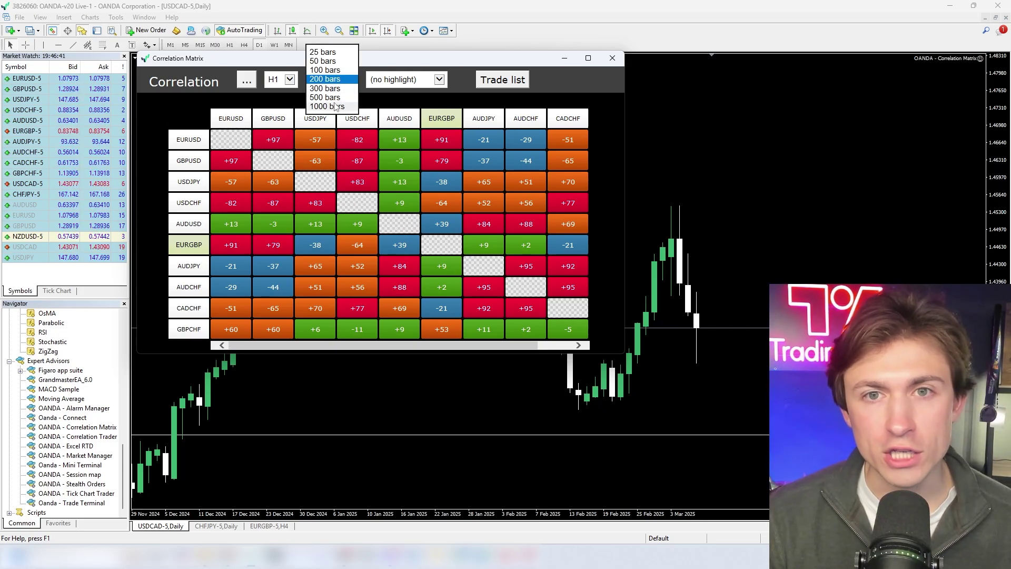
pyautogui.click(343, 94)
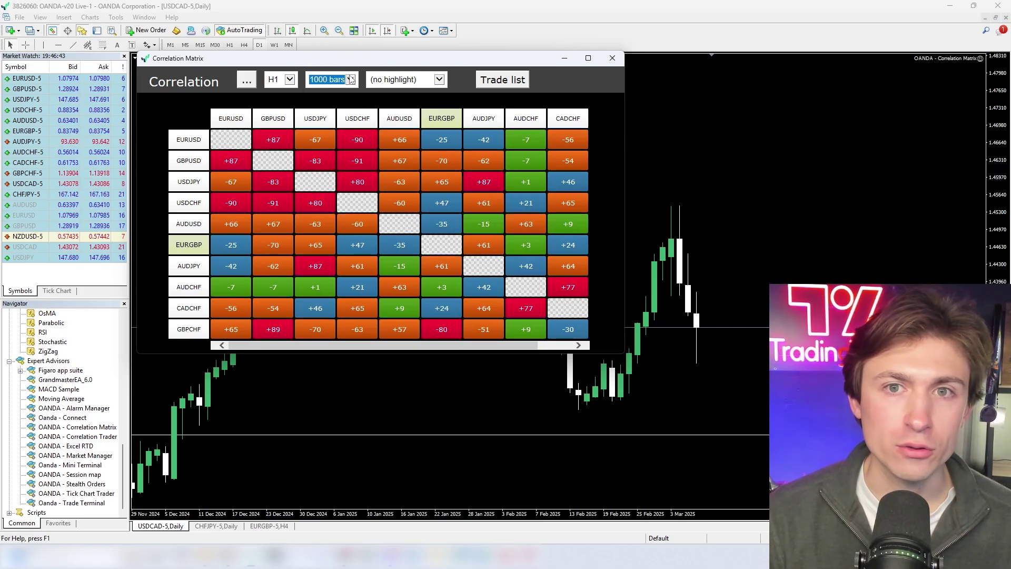
pyautogui.click(281, 79)
pyautogui.click(279, 98)
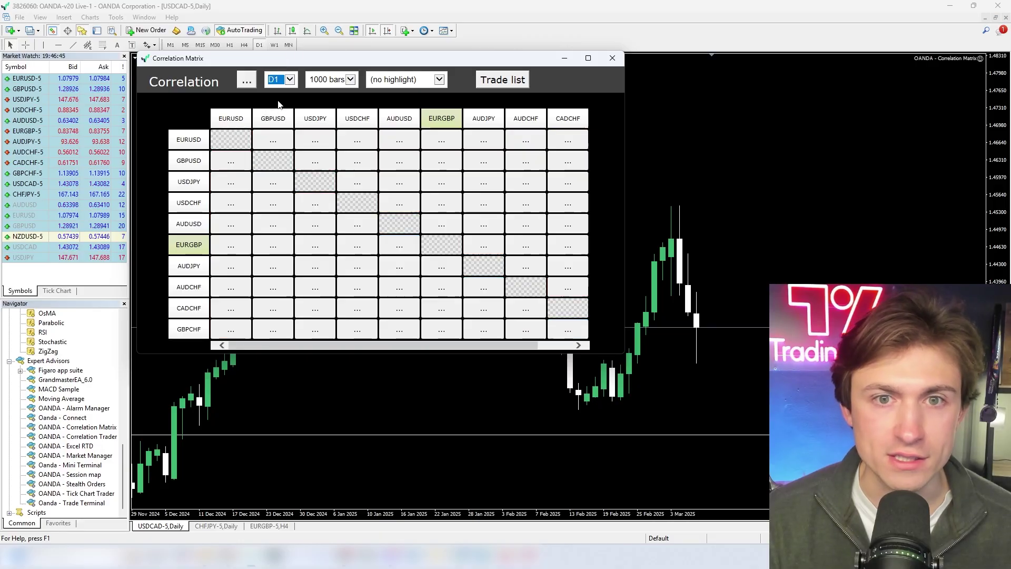
pyautogui.click(340, 79)
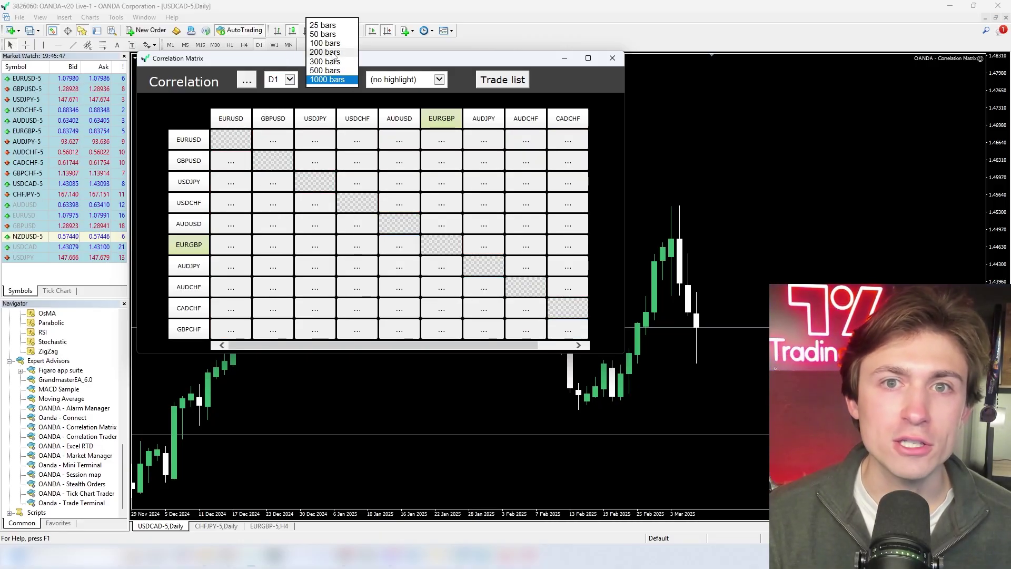
pyautogui.click(329, 43)
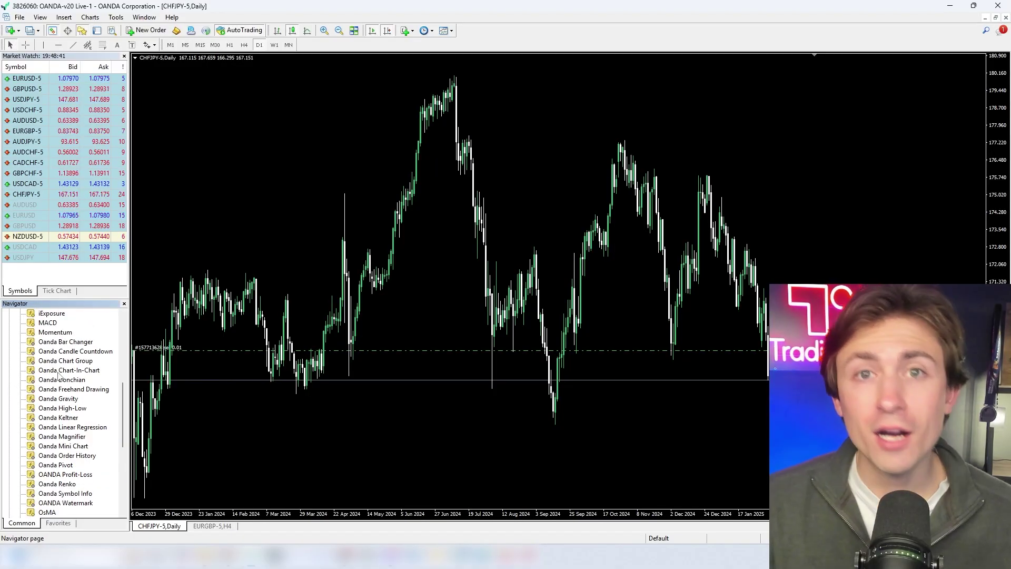
# Scroll the Navigator down and bring the CHFJPY daily chart back into focus.
pyautogui.scroll(-7, 58, 400)
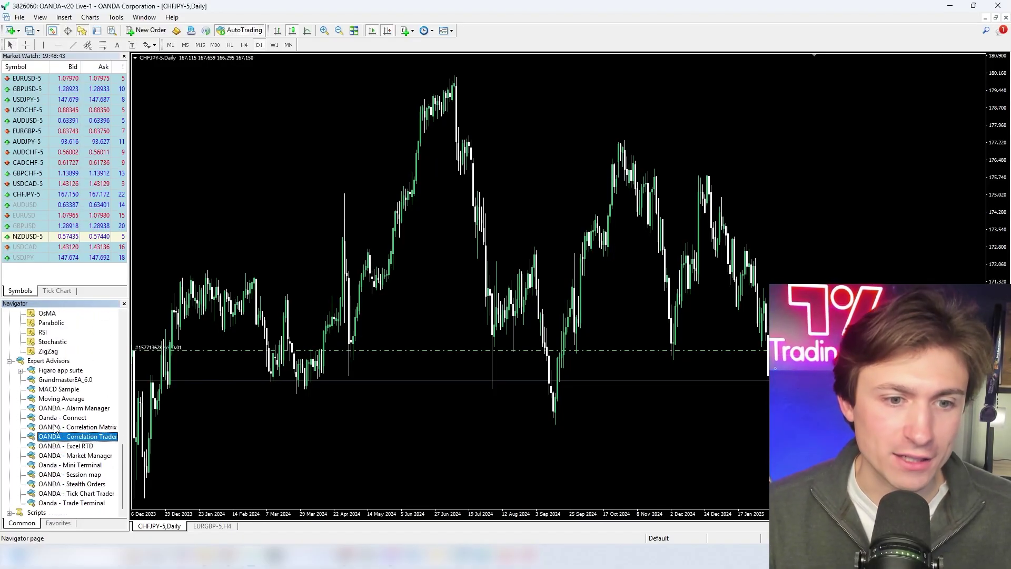
pyautogui.click(212, 235)
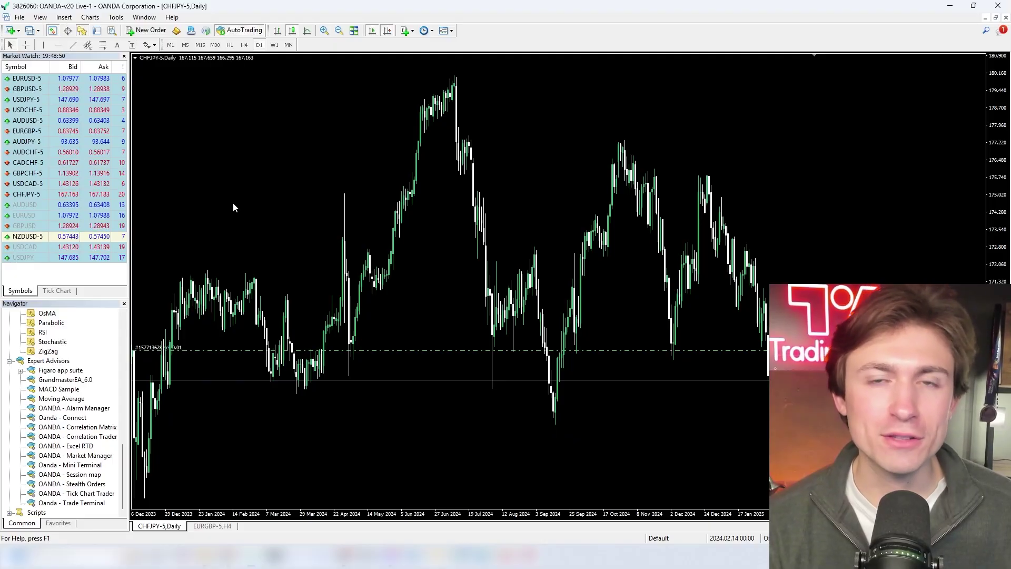